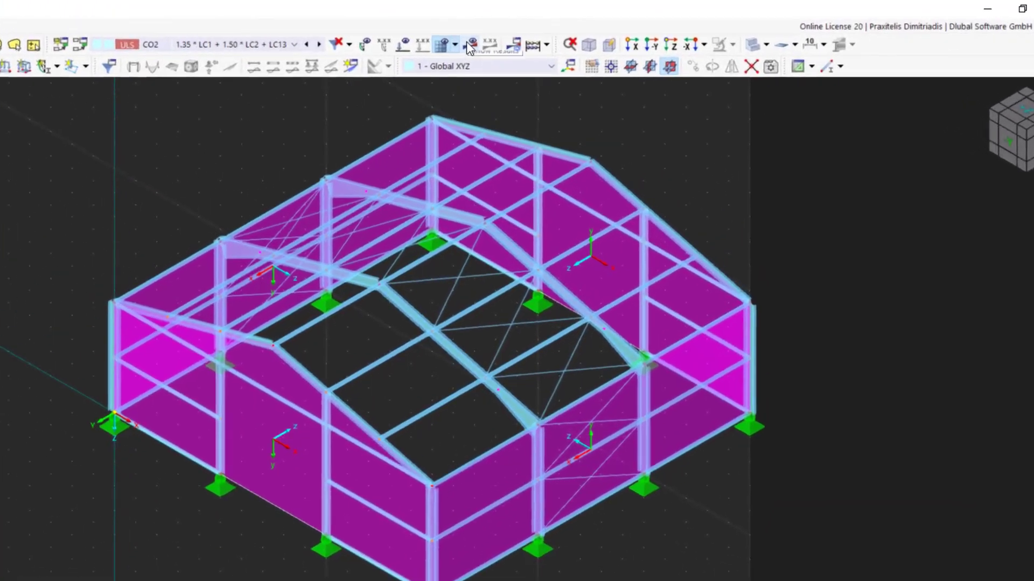
- Show the CO2 static analysis results: global deformations and support reactions (max 79.0 mm, 144.03 kN)
click(469, 45)
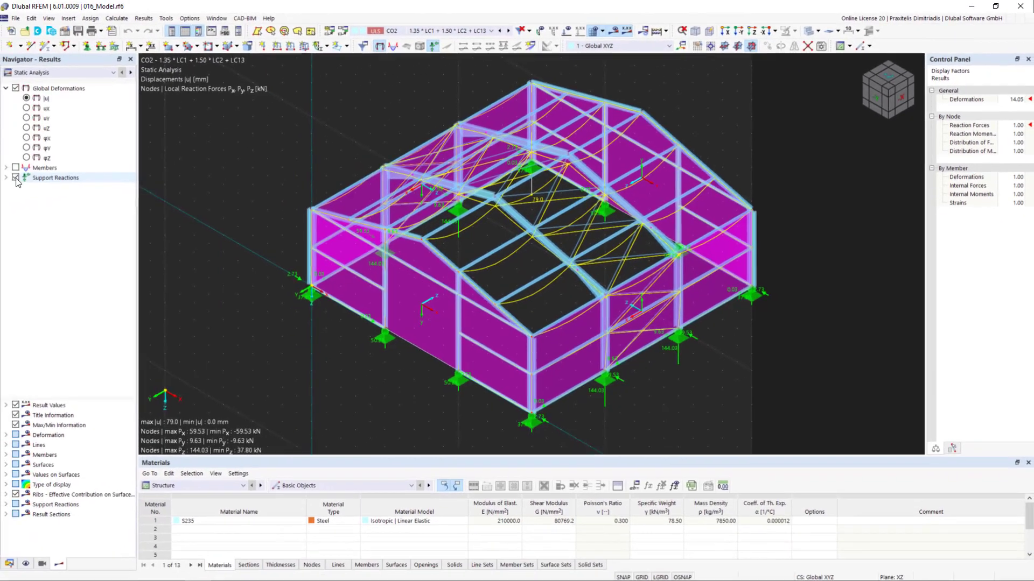
click(17, 178)
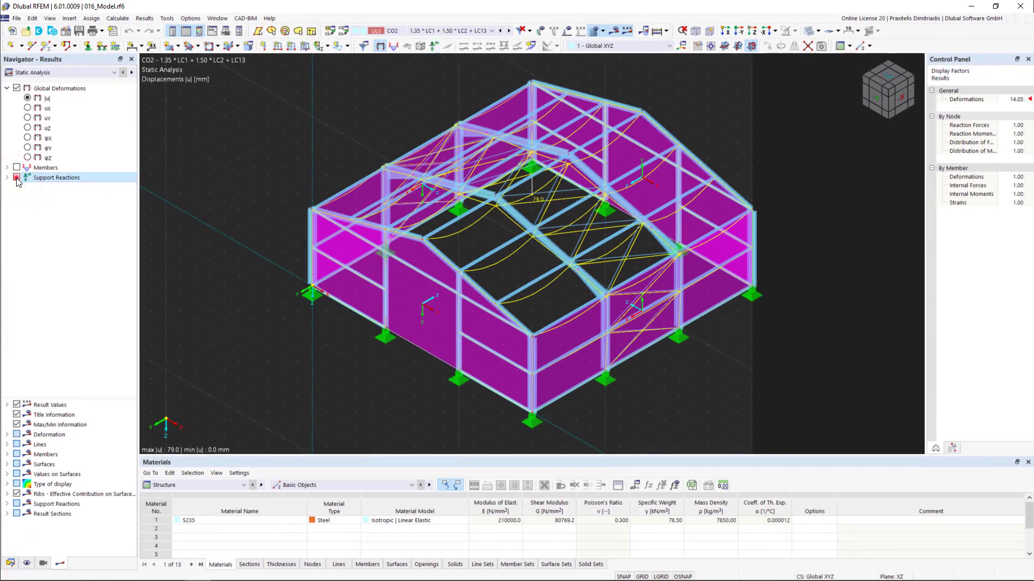
click(17, 179)
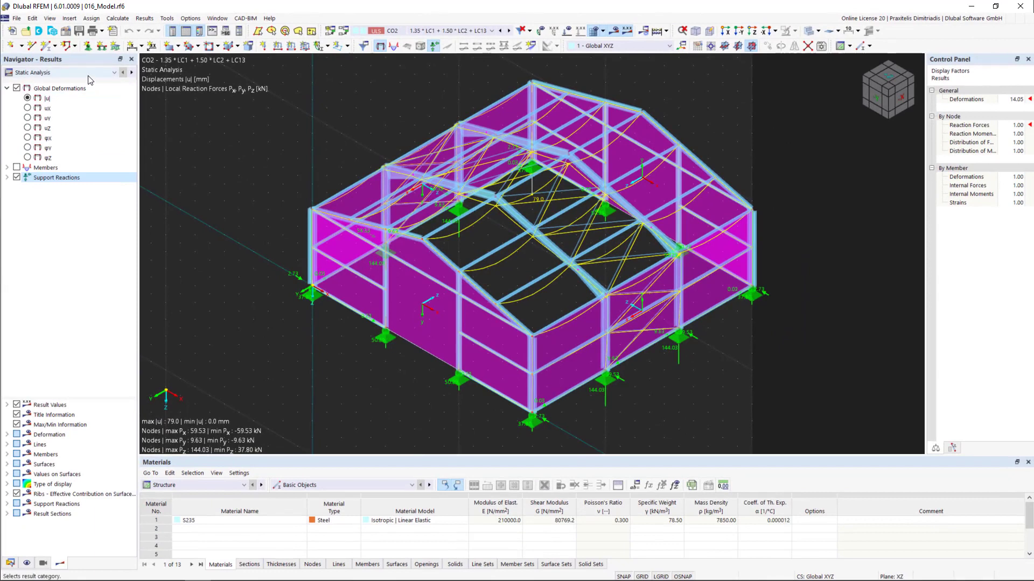
click(88, 74)
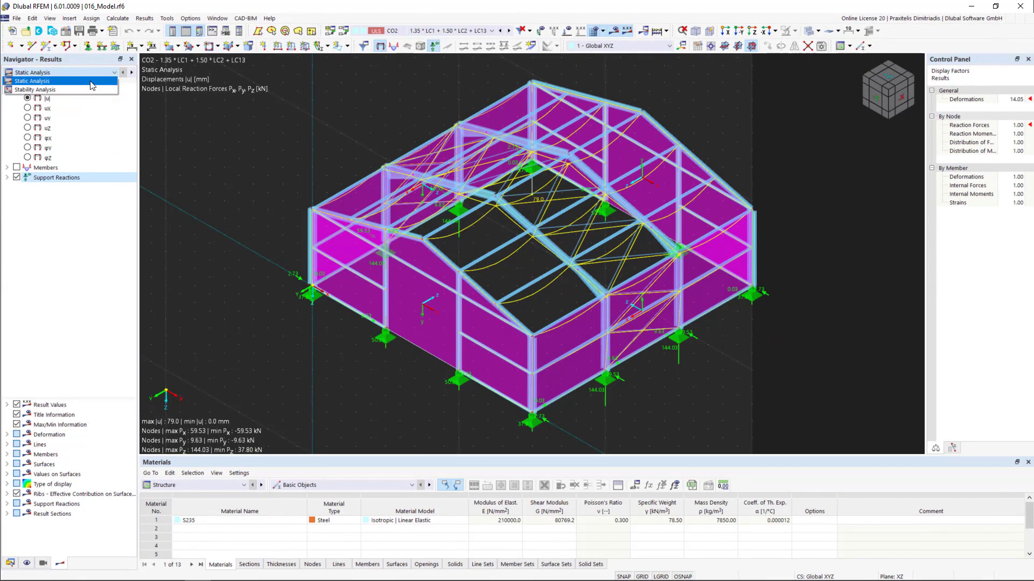
click(90, 82)
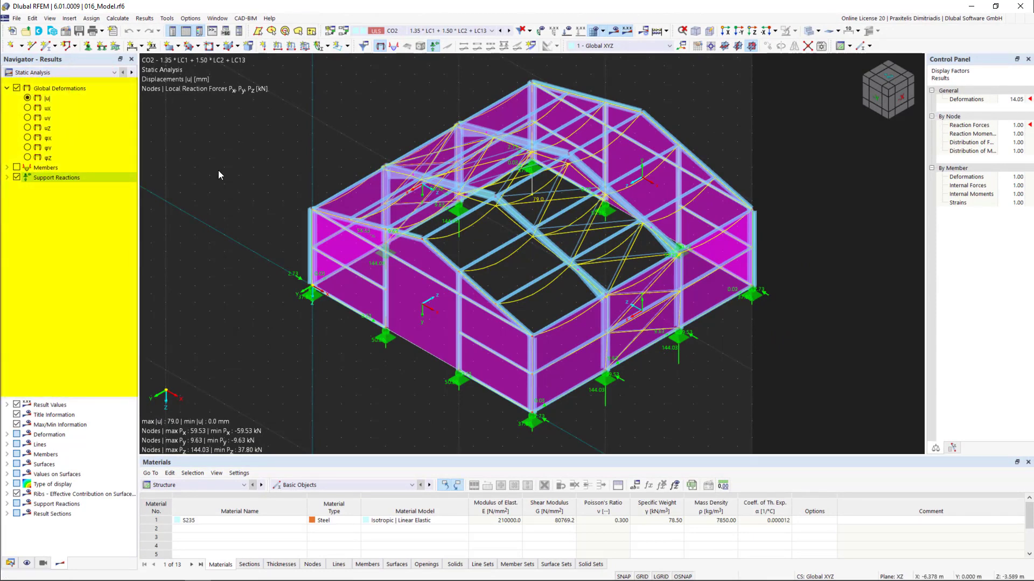
- Display member internal force My on the hall, ranging from 105.59 to -267.86 kNm
click(7, 167)
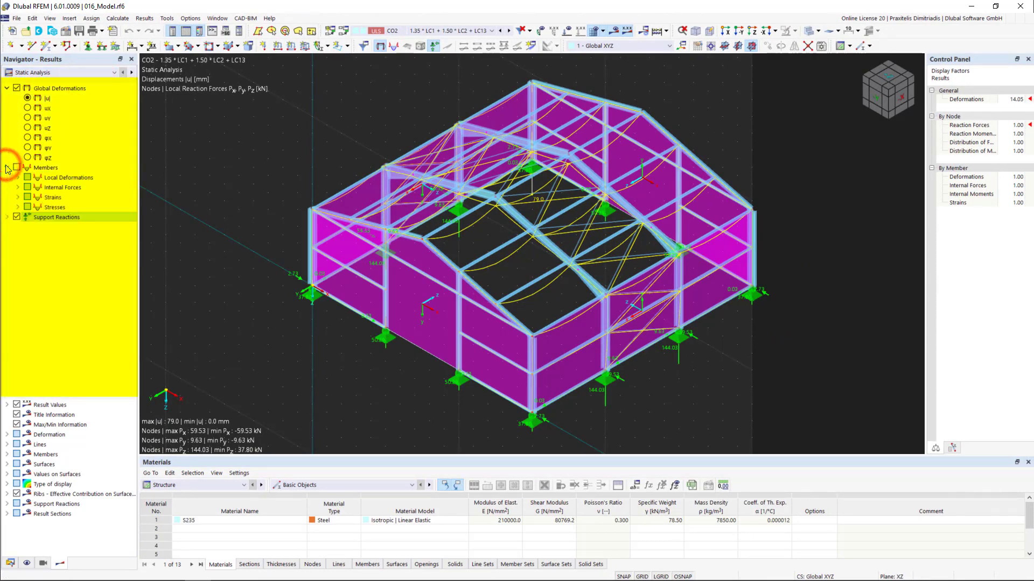
click(17, 167)
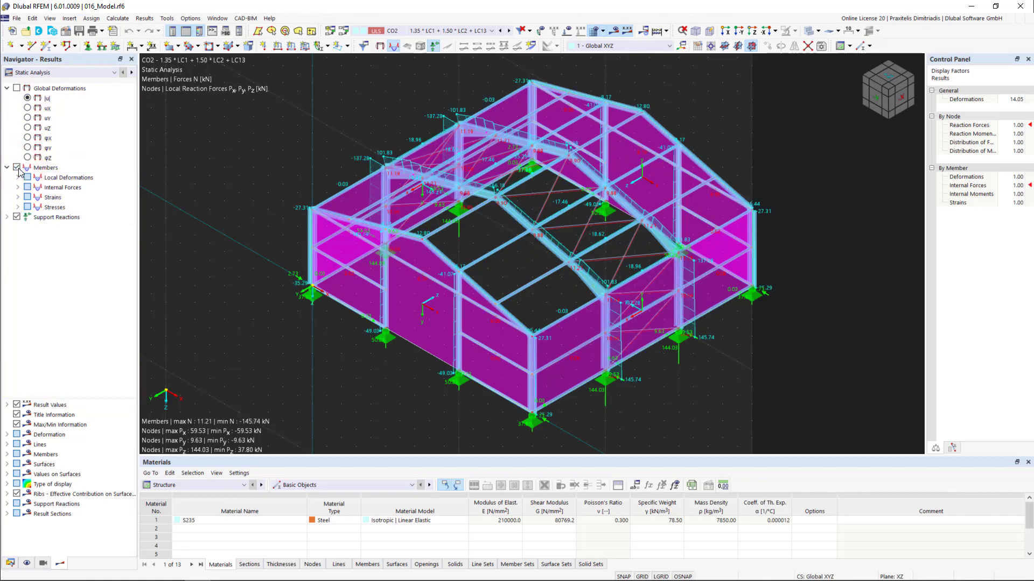
click(17, 187)
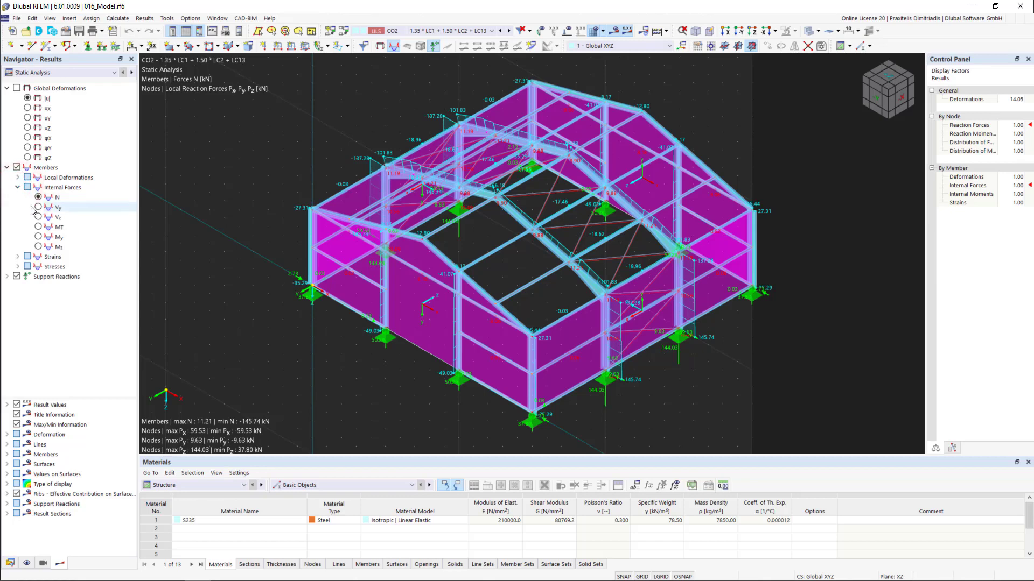
click(38, 237)
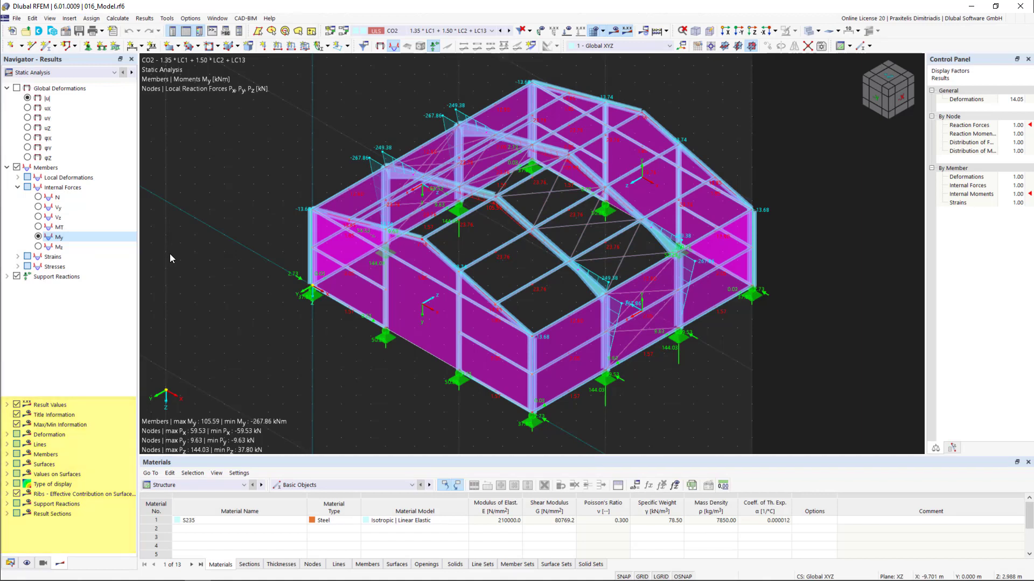
- Turn units on for the result value labels, then turn them back off
click(7, 405)
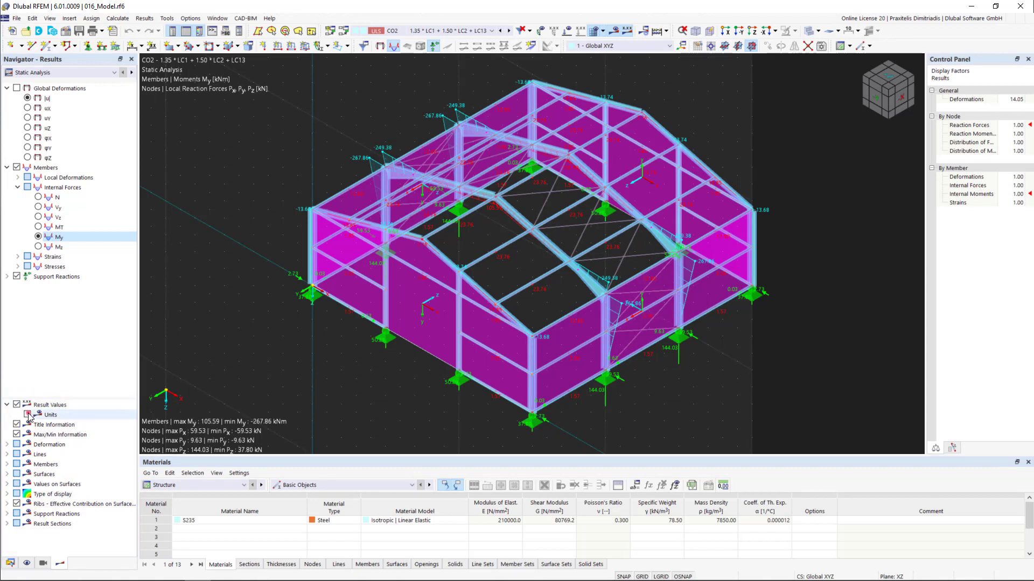
click(28, 414)
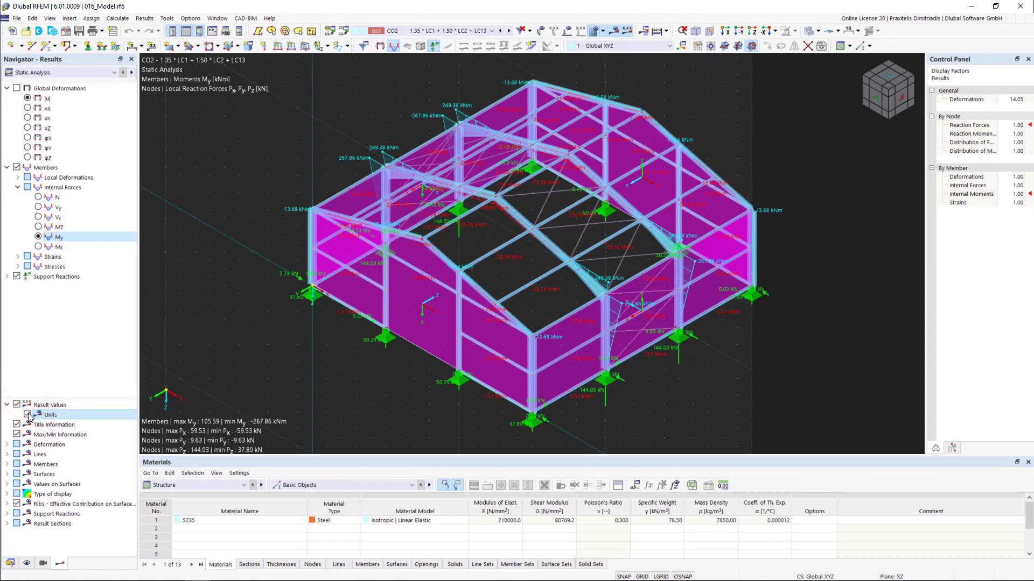
click(27, 414)
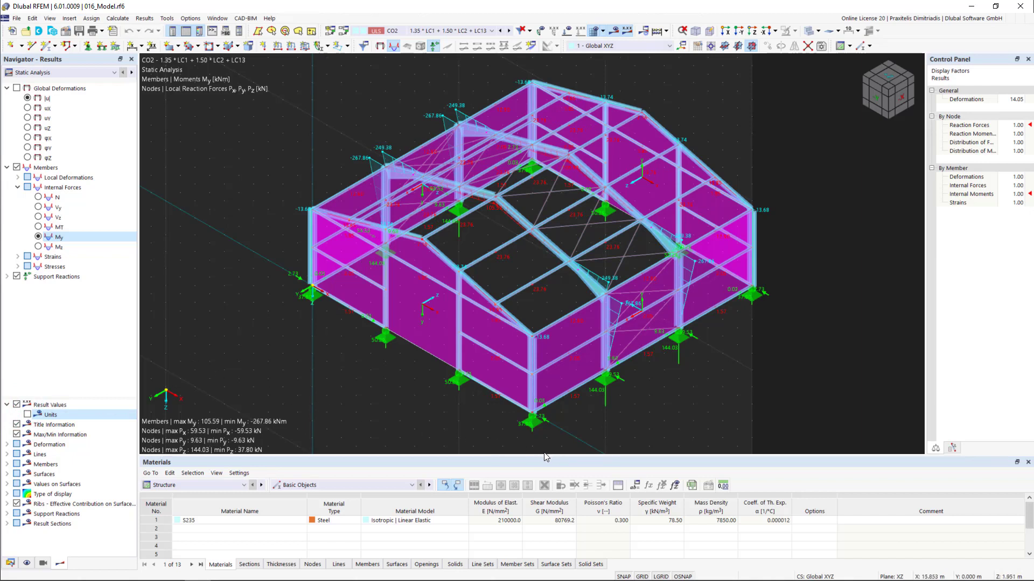
- Enlarge the lower table and switch it to the Static Analysis summary
drag(546, 455, 541, 384)
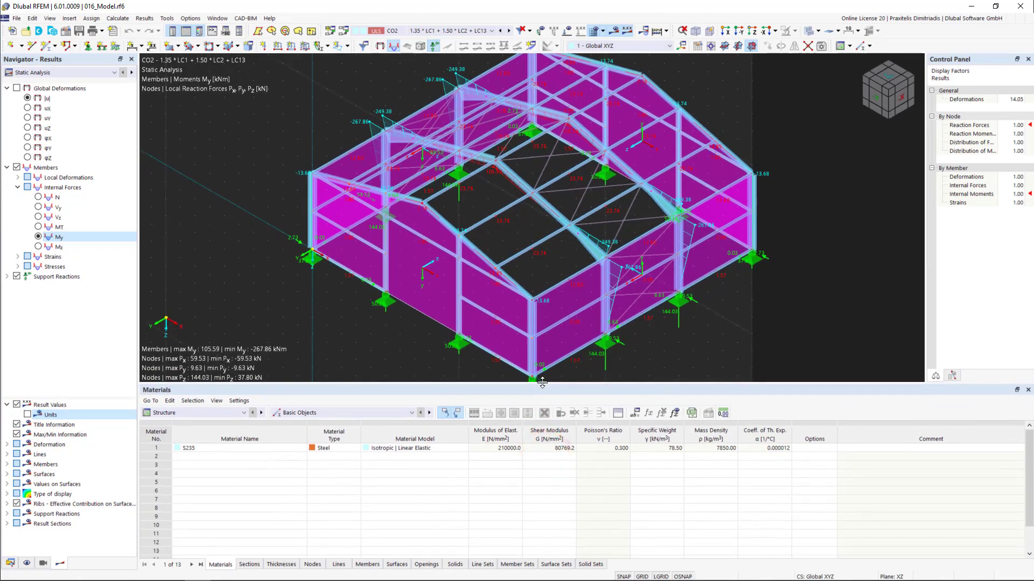
click(235, 413)
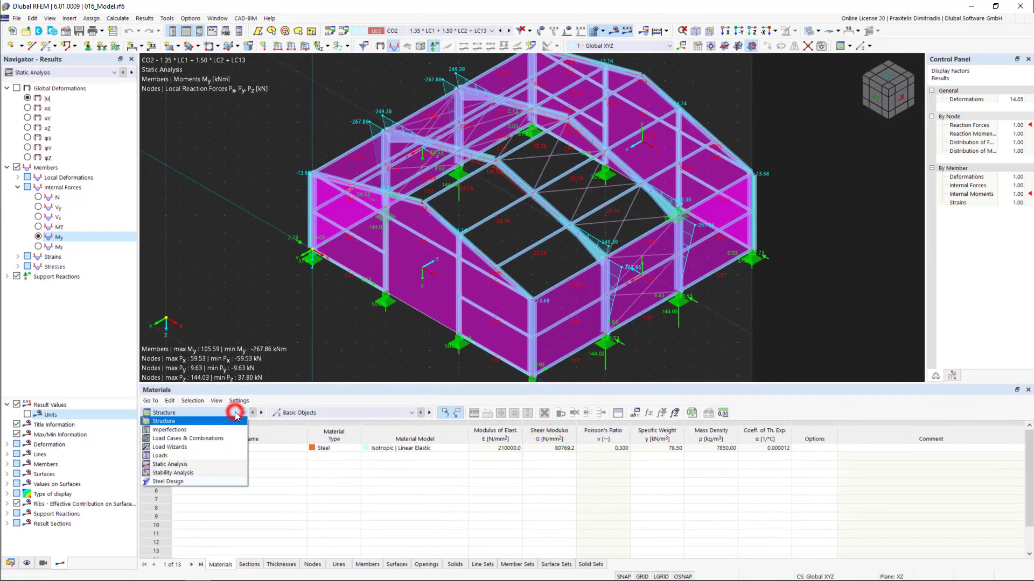
click(214, 464)
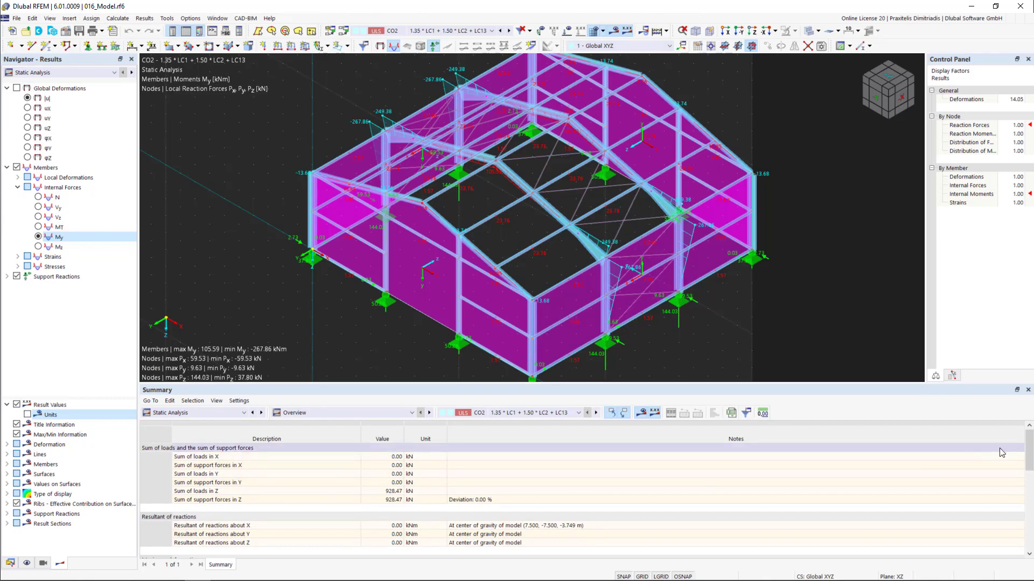
mouse_move(1030, 453)
mouse_down()
mouse_move(1029, 514)
mouse_move(1029, 452)
mouse_up()
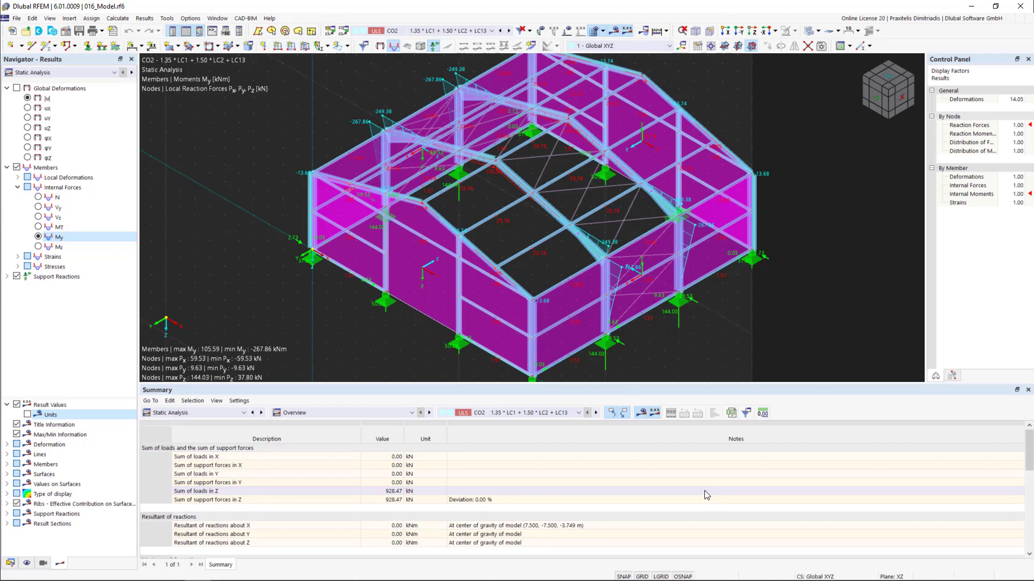
click(385, 415)
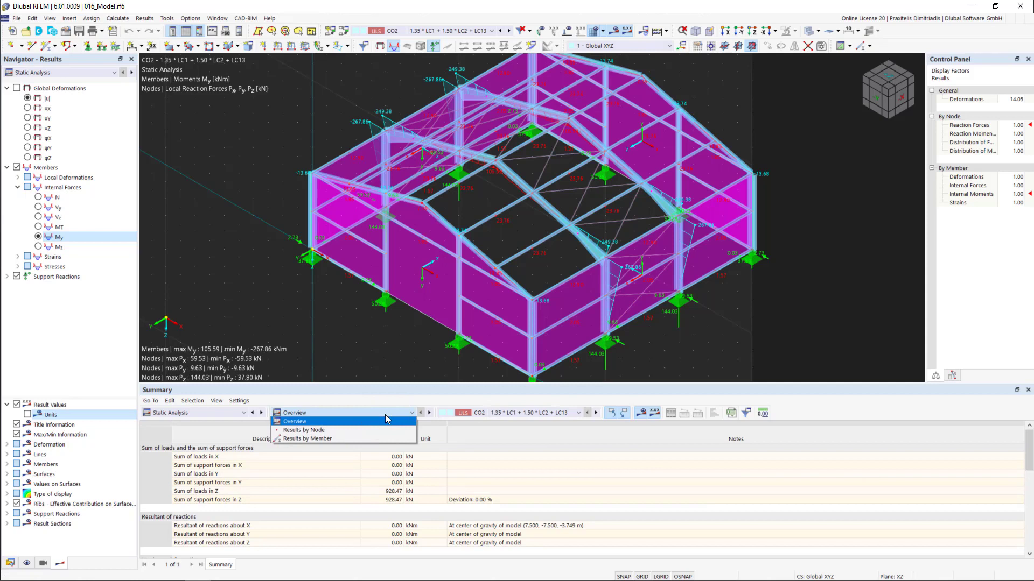
click(385, 419)
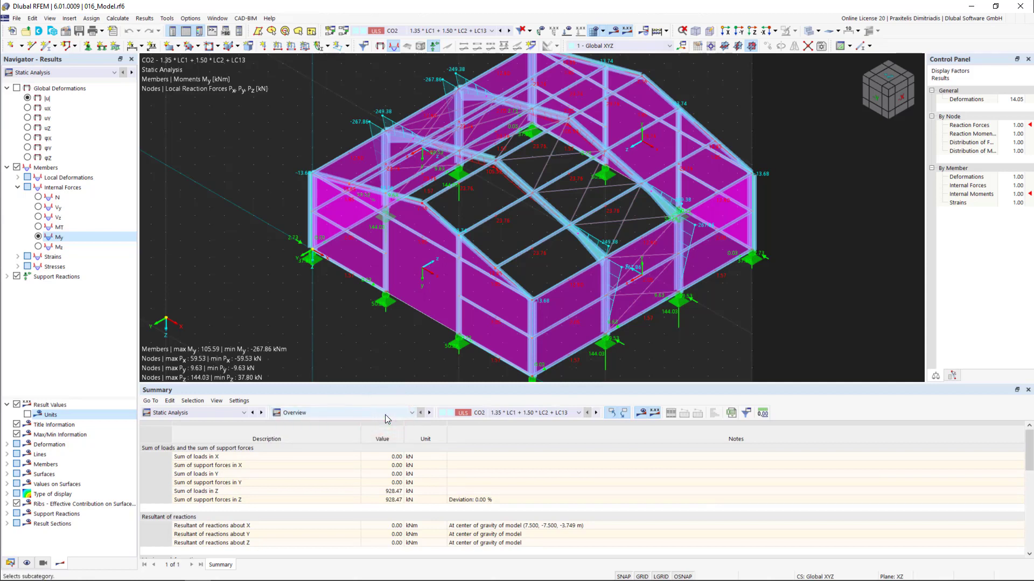
click(579, 413)
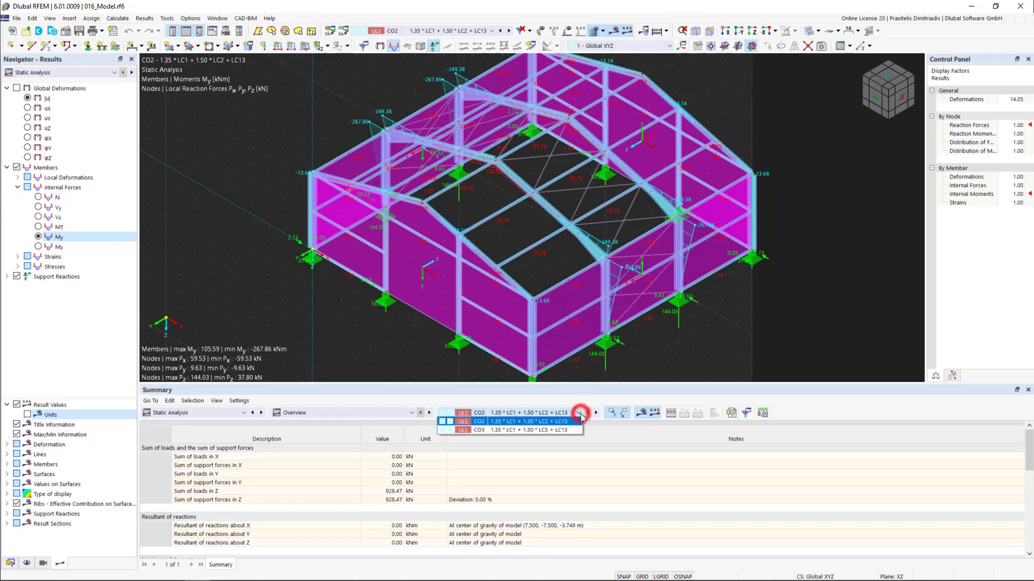
click(580, 413)
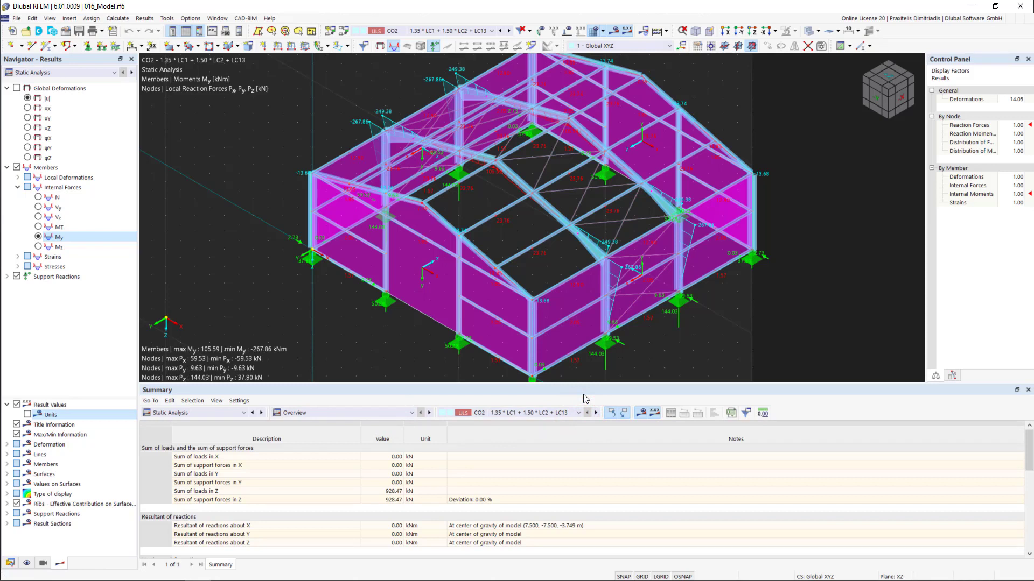
- Browse the node and member global deformation tables
click(429, 414)
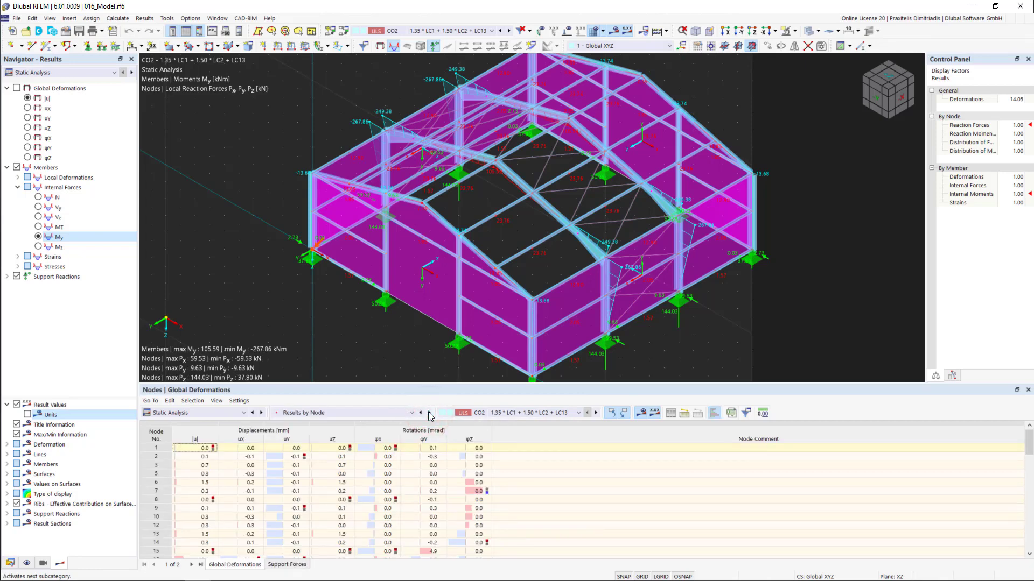
click(430, 415)
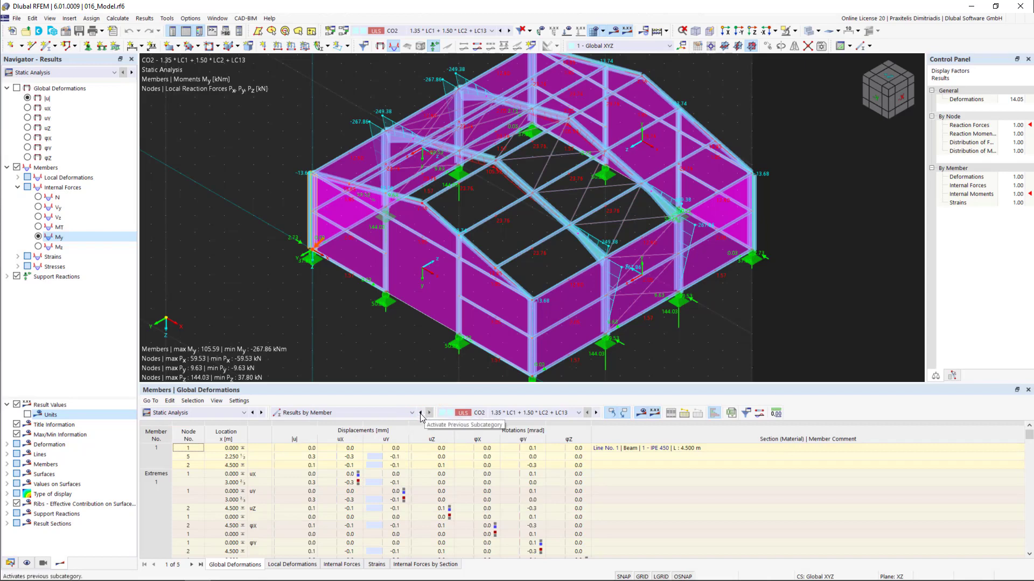
click(421, 414)
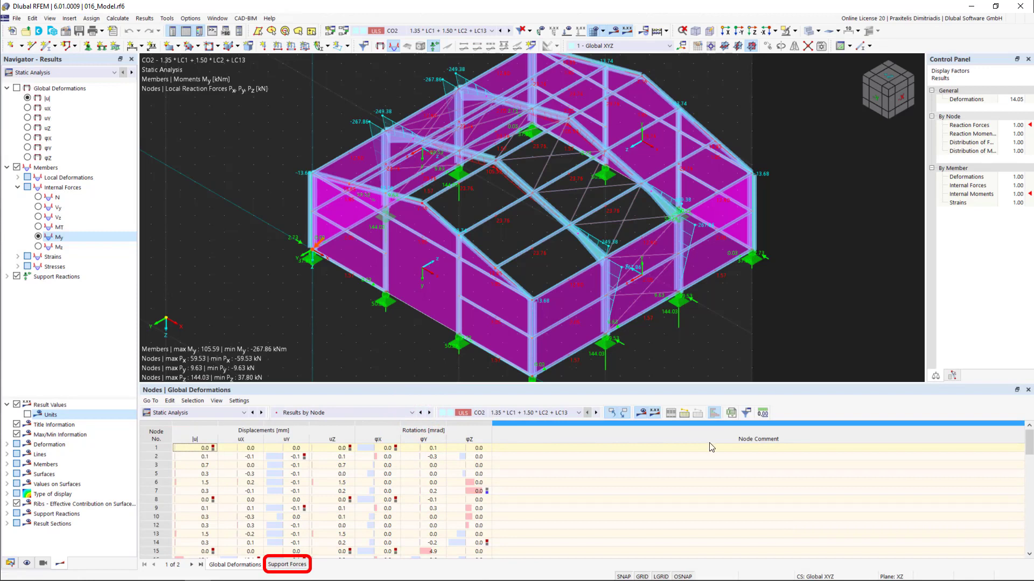
drag(1029, 446, 1030, 485)
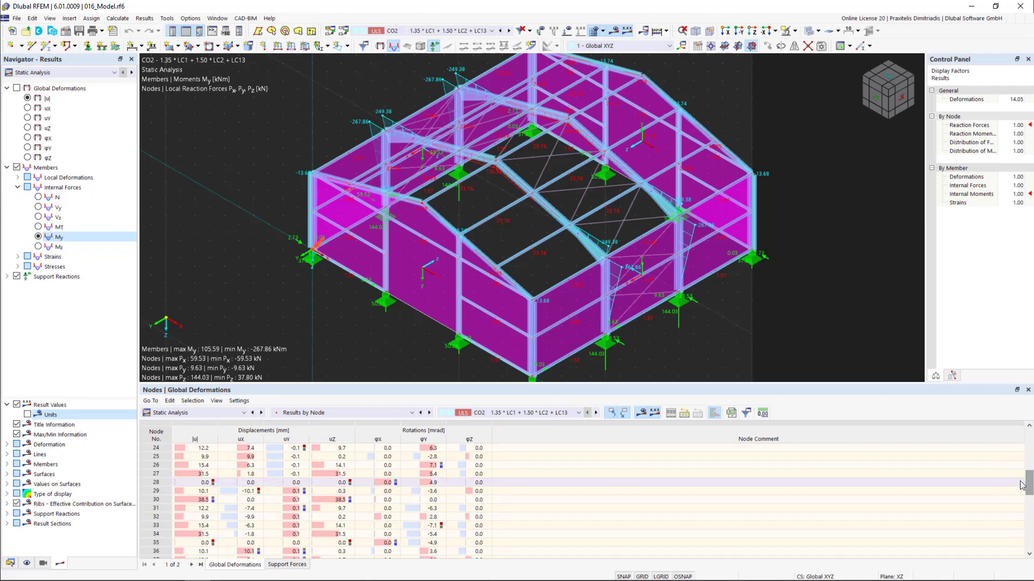
- Switch the Members table to Internal Forces, via Local Deformations, showing member 1 with N -35.29 kN
click(429, 413)
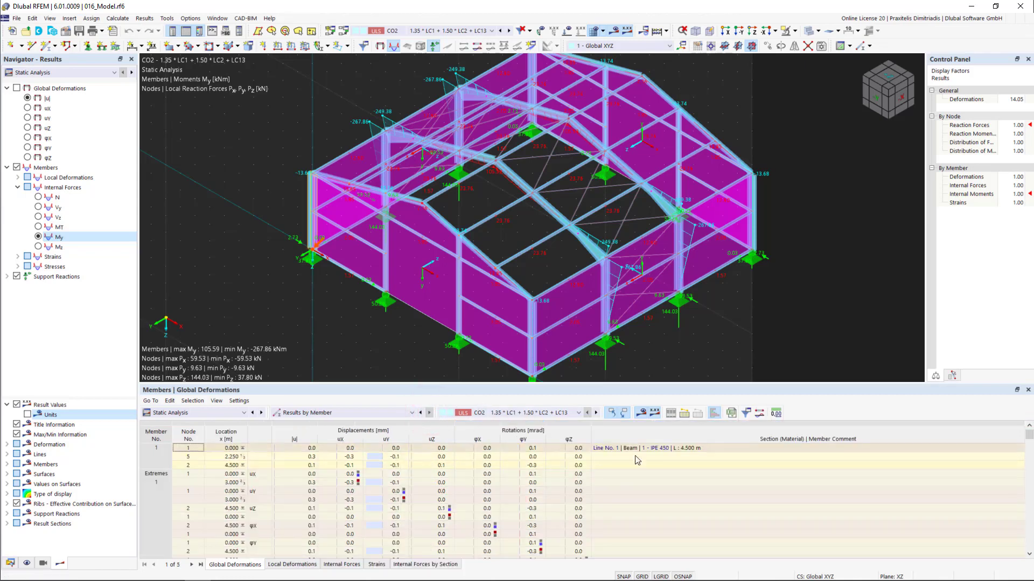
click(1029, 436)
drag(1029, 438, 1028, 452)
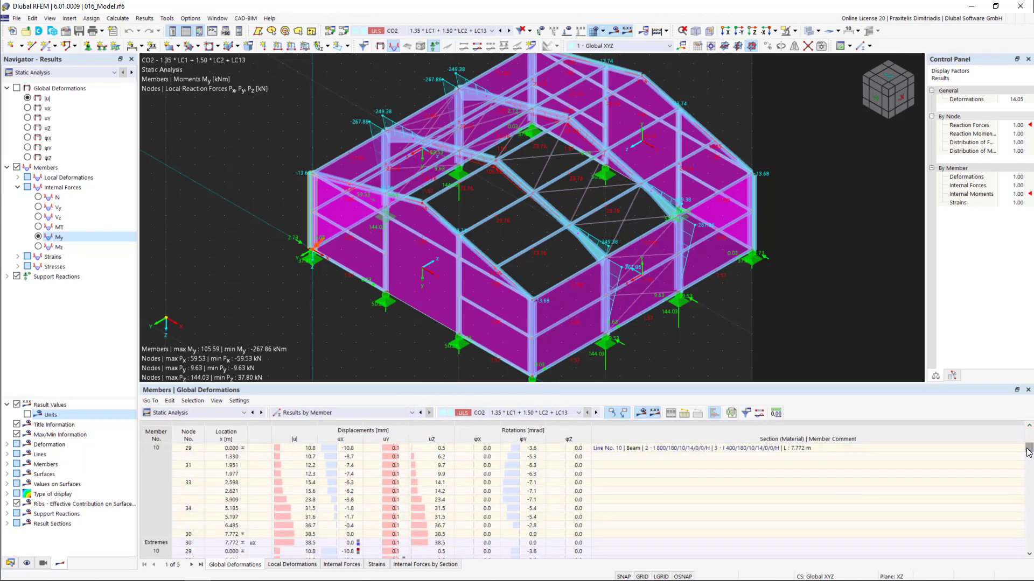
click(293, 565)
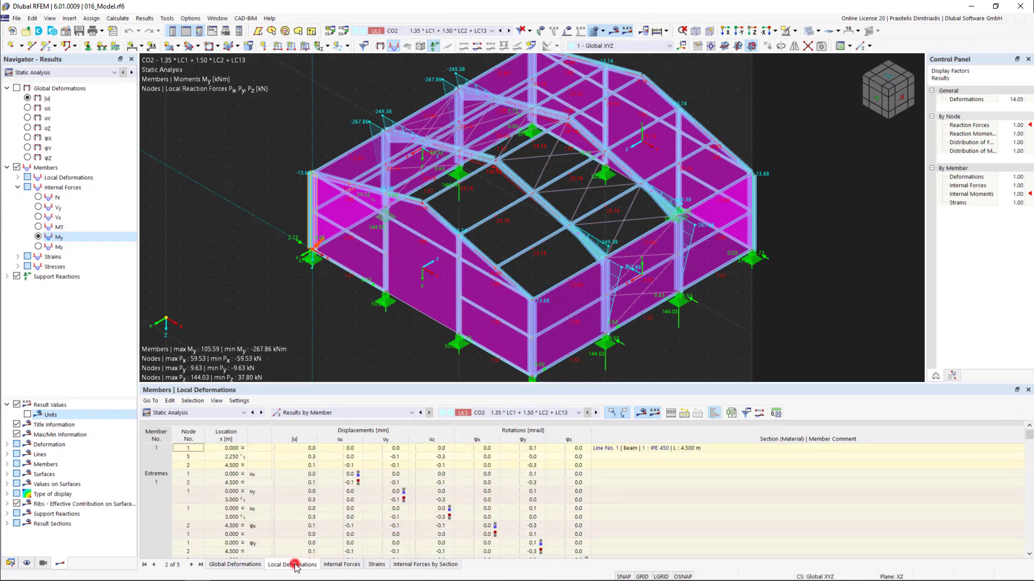
click(349, 564)
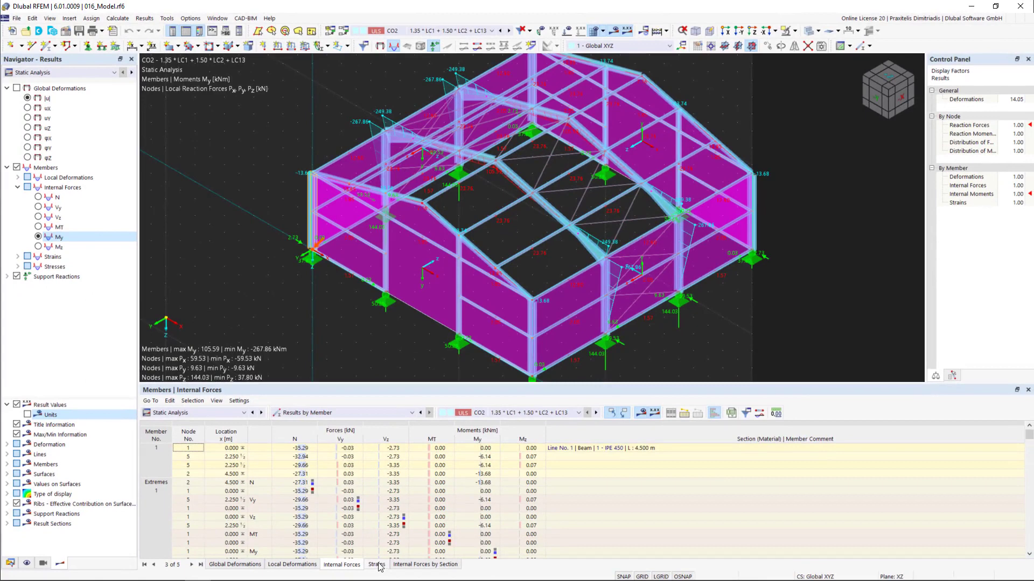
- Bring member 8 into the table, then locate truss member 25 (CHS 139.7x8) from its row
click(590, 246)
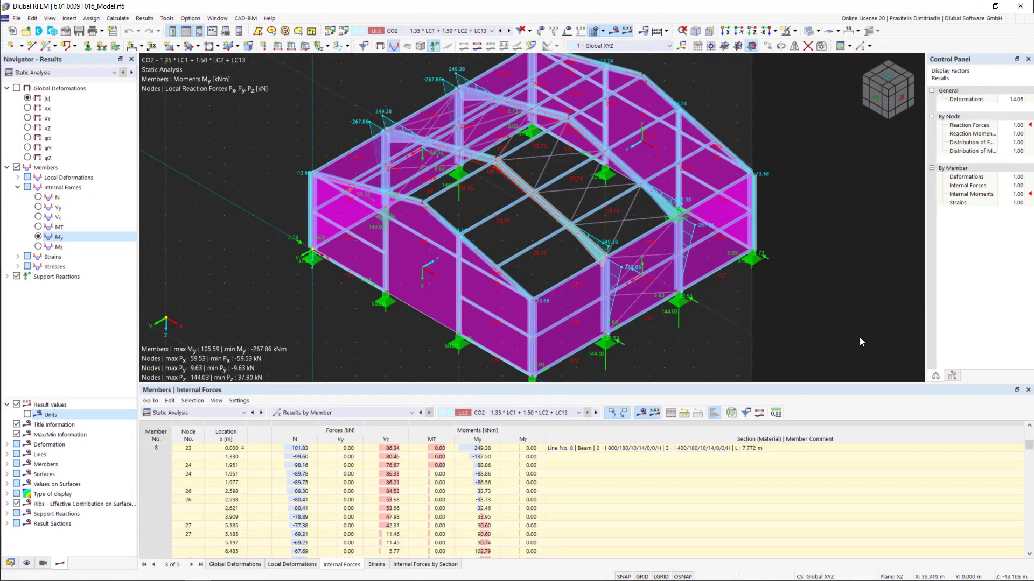
drag(1029, 446, 1030, 467)
click(719, 501)
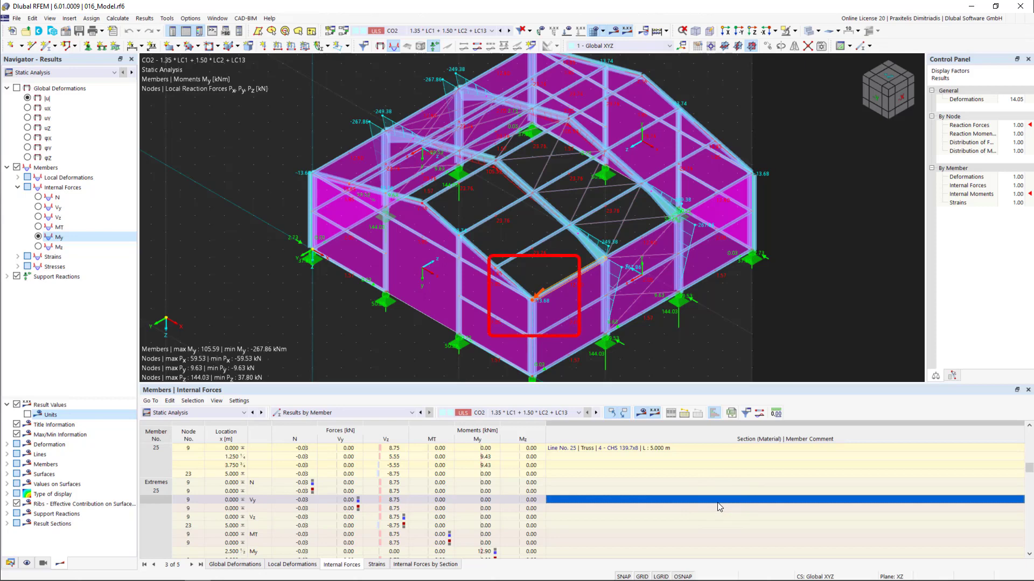
- Clear the member highlight and toggle the table's graphic-selection linking buttons
click(819, 335)
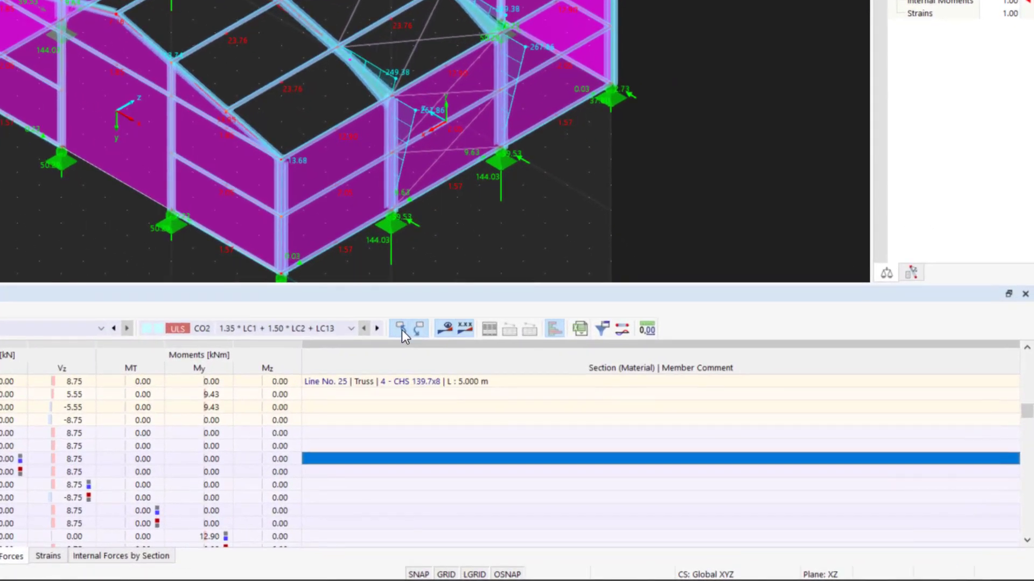
click(402, 330)
click(418, 331)
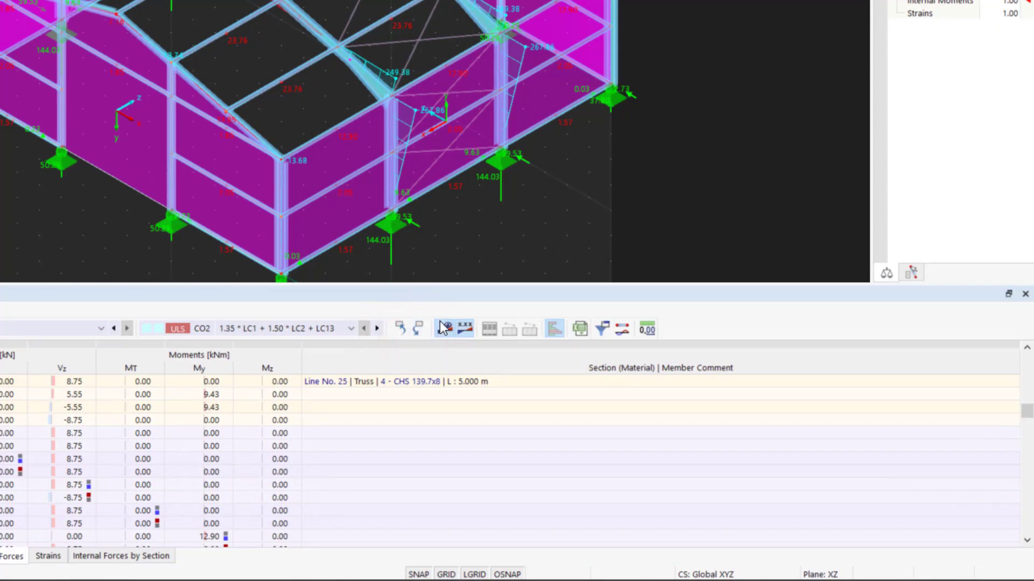
click(401, 331)
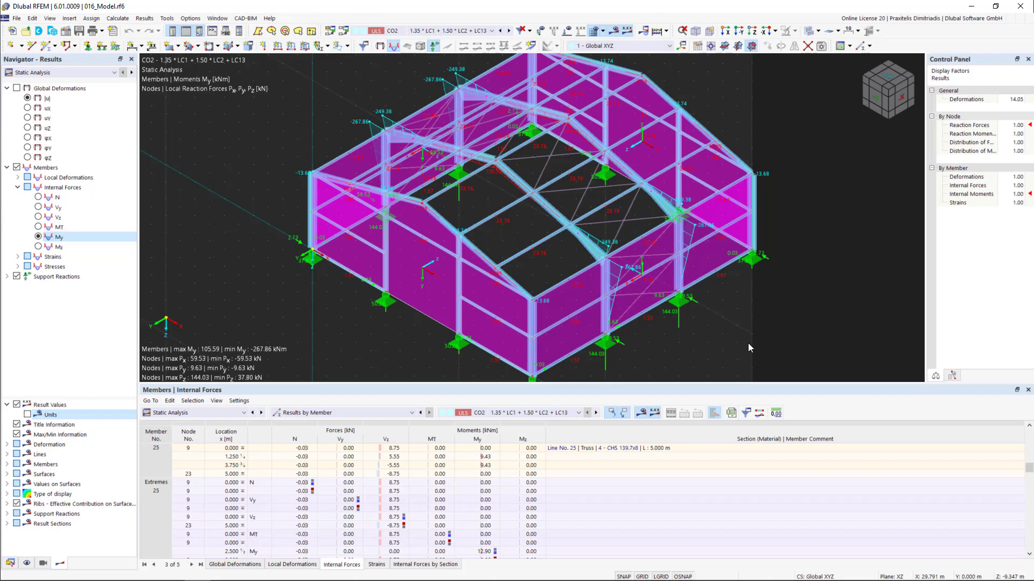
- Open Result Diagrams for roof beam member 8, showing |u| up to 38.5 mm and My
click(558, 216)
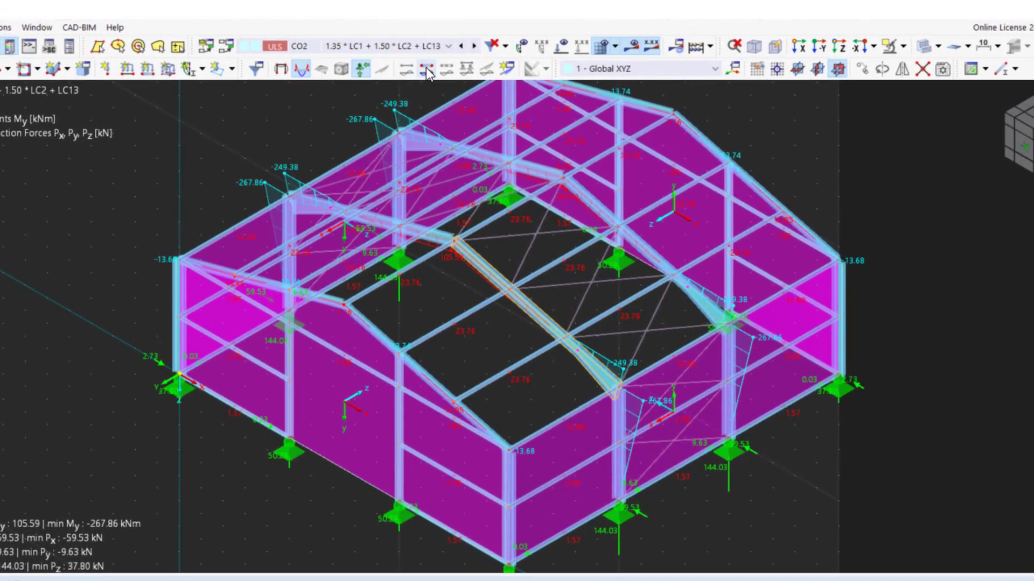
click(426, 70)
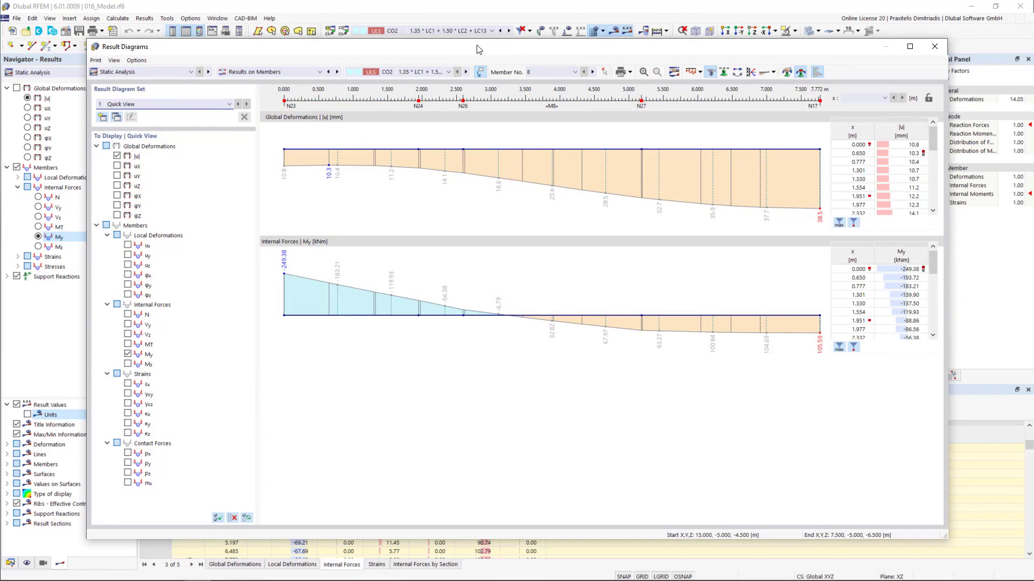
- Check the analysis type, result object and load combination lists, keeping Static Analysis and CO2
click(185, 75)
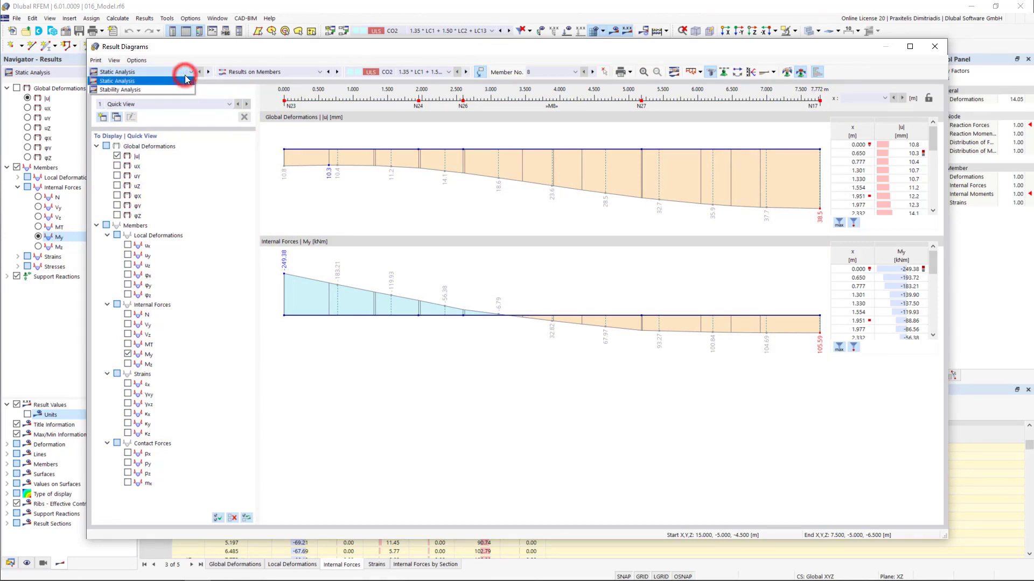
click(227, 54)
click(315, 75)
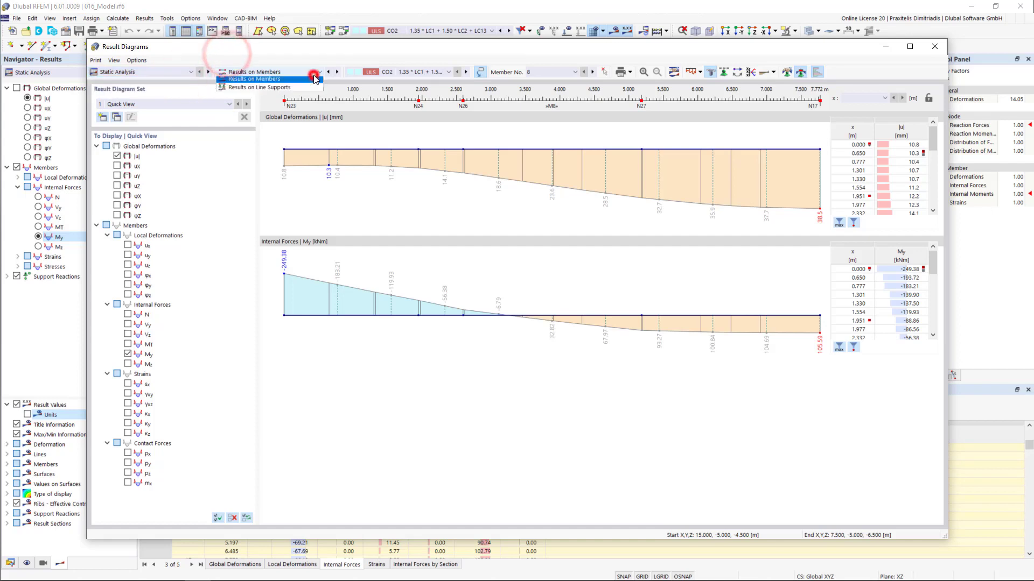
click(361, 48)
click(428, 73)
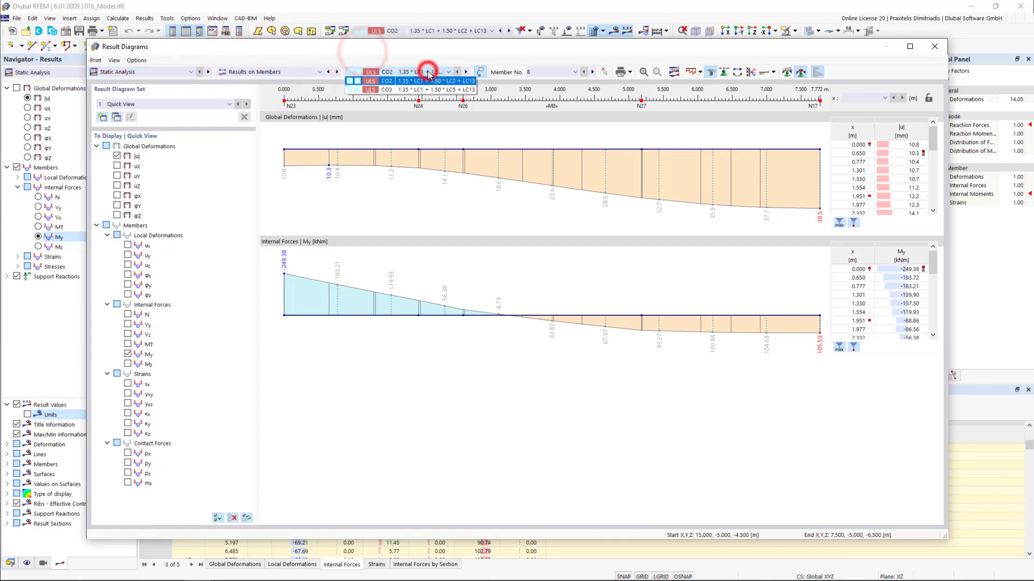
click(446, 50)
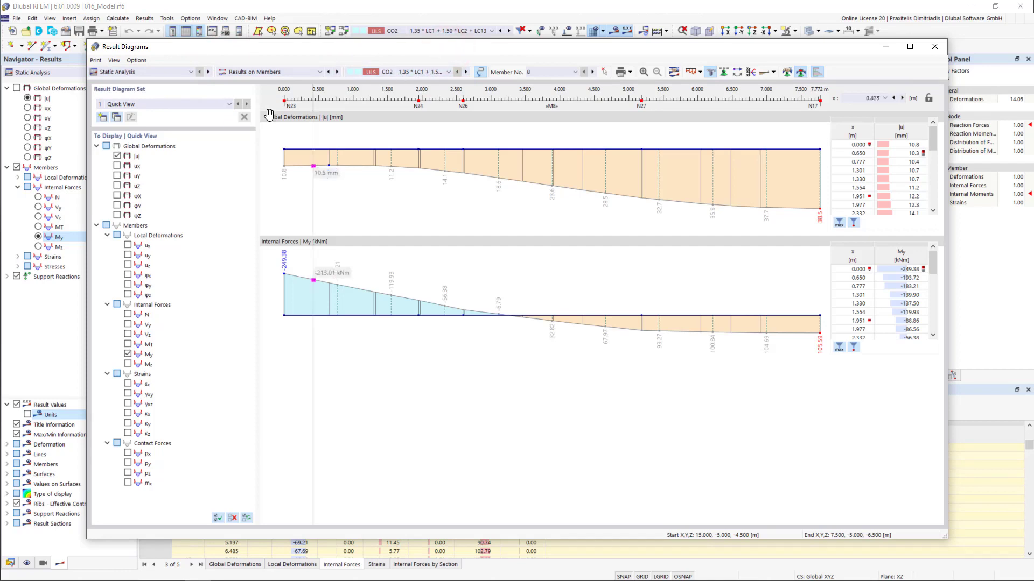
- Add axial force N and shear force Vz diagrams for member 8
click(128, 315)
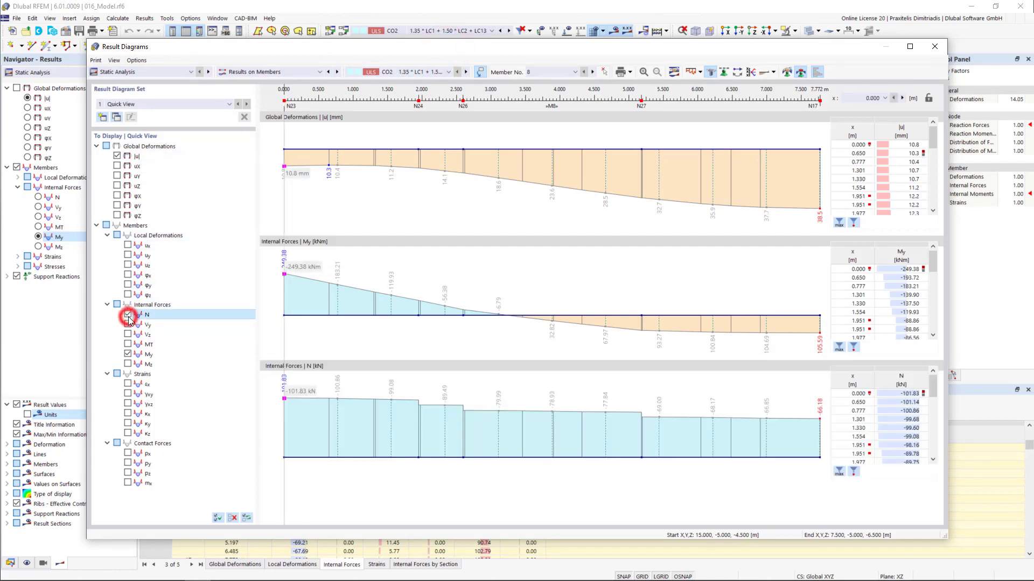
click(128, 334)
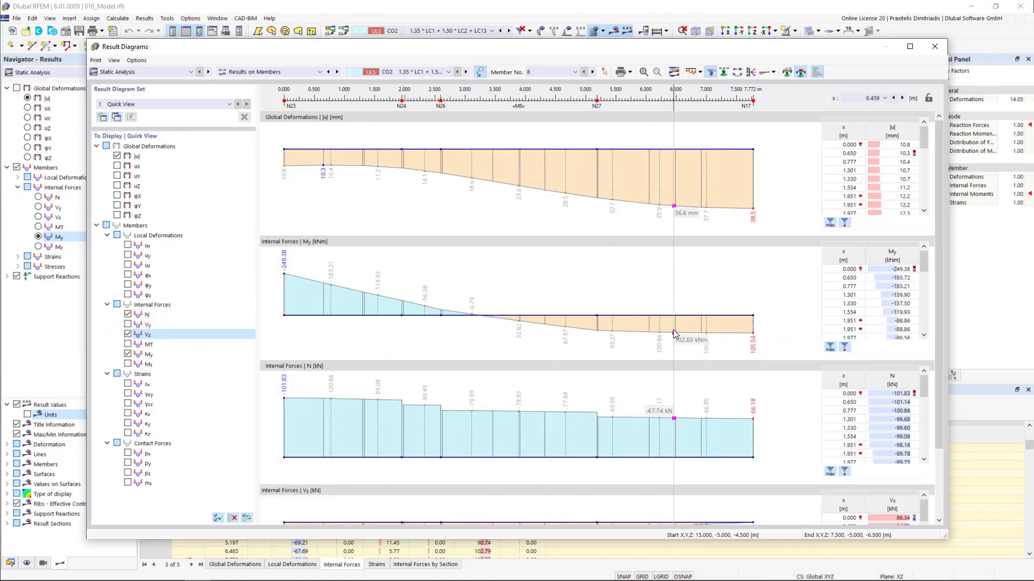
scroll(673, 334, down, 3)
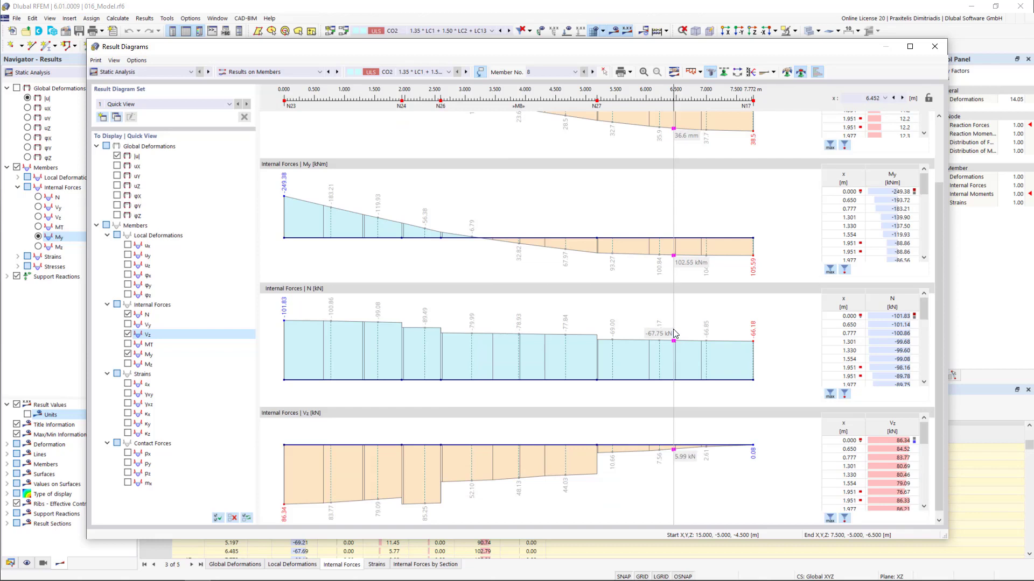
scroll(673, 332, up, 3)
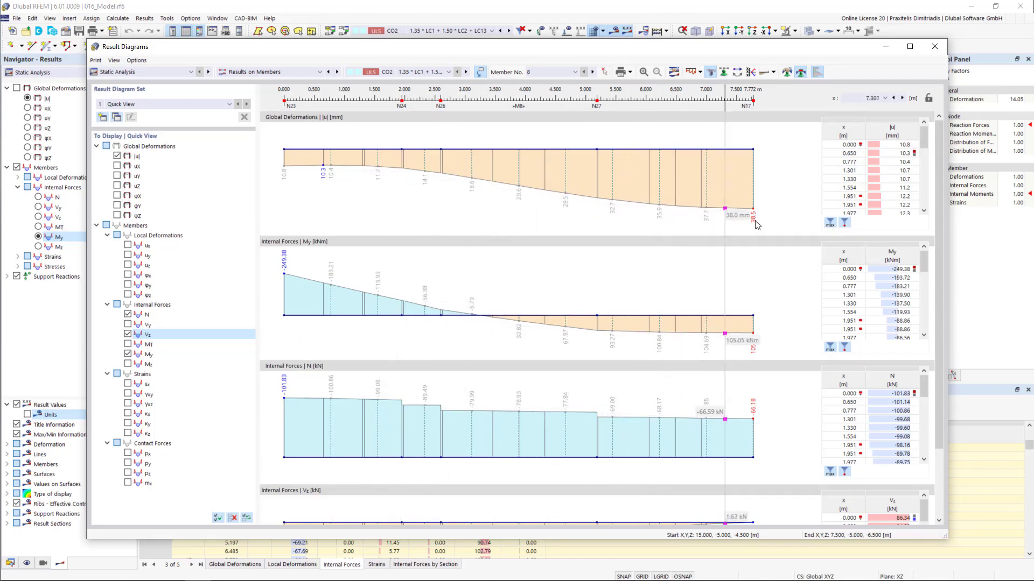
- Lock the result readout at x = 6.5 m, close Result Diagrams, and enlarge the 3D view
click(862, 98)
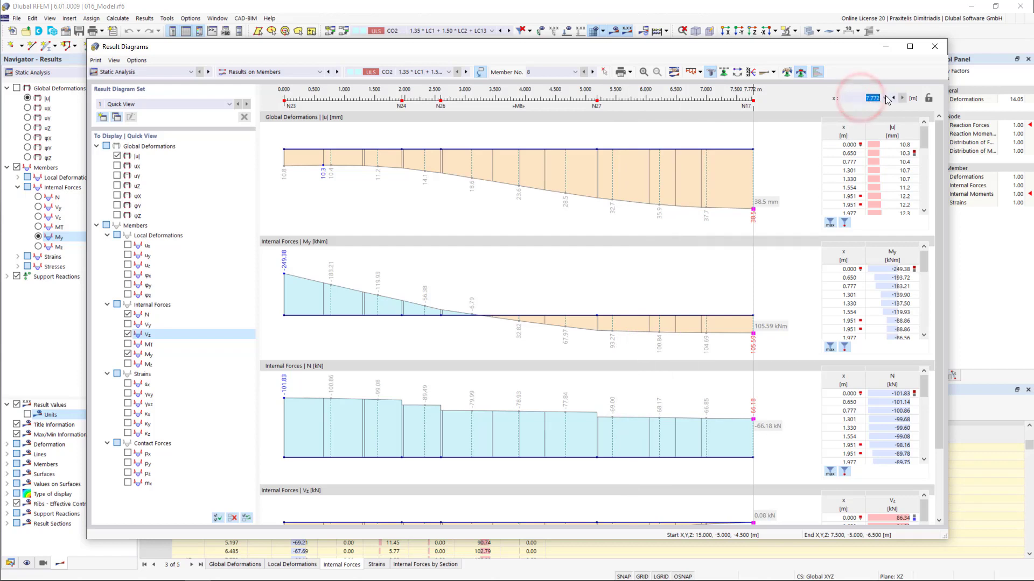
text(6.5)
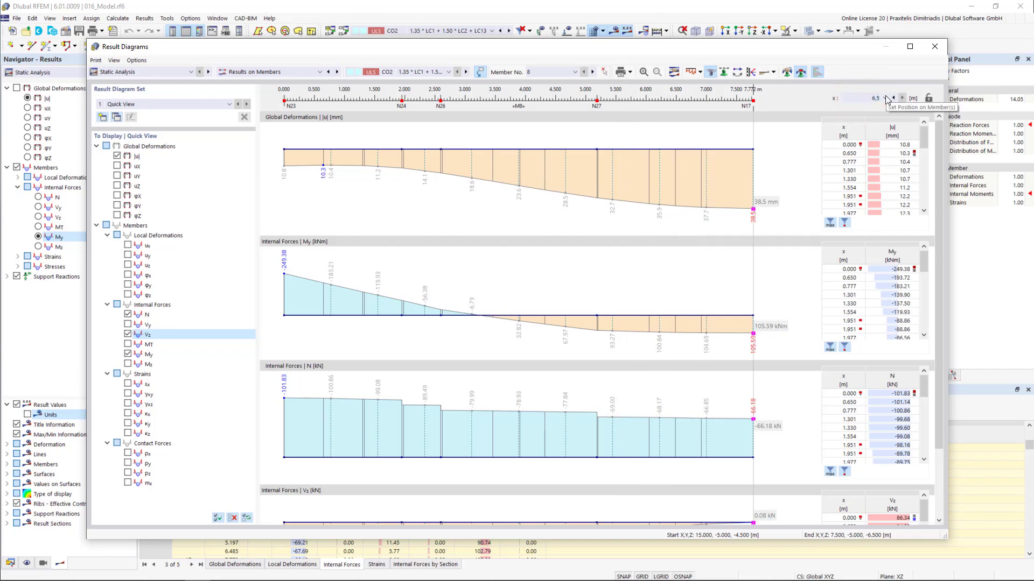
click(887, 98)
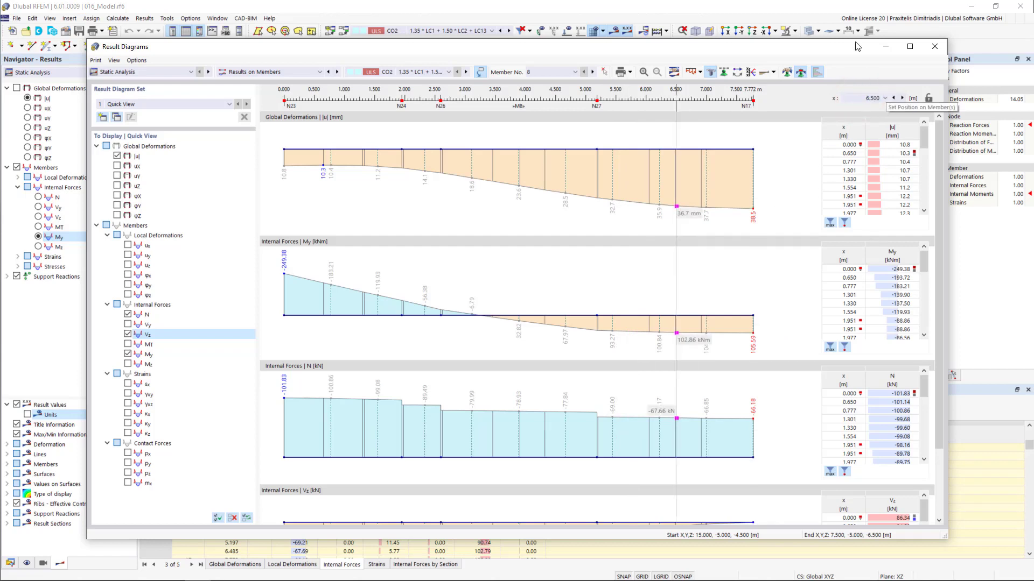
click(927, 98)
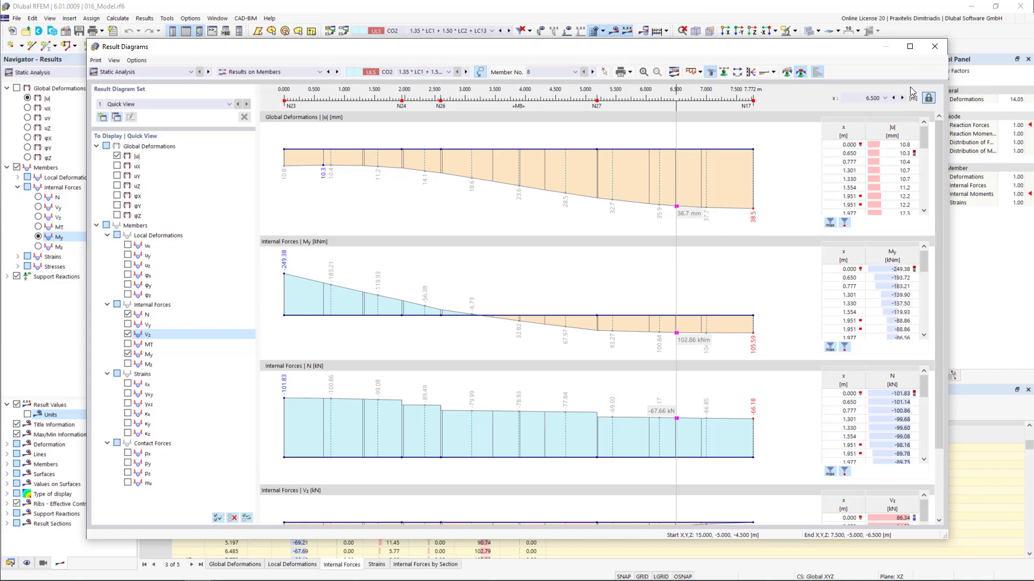
click(934, 47)
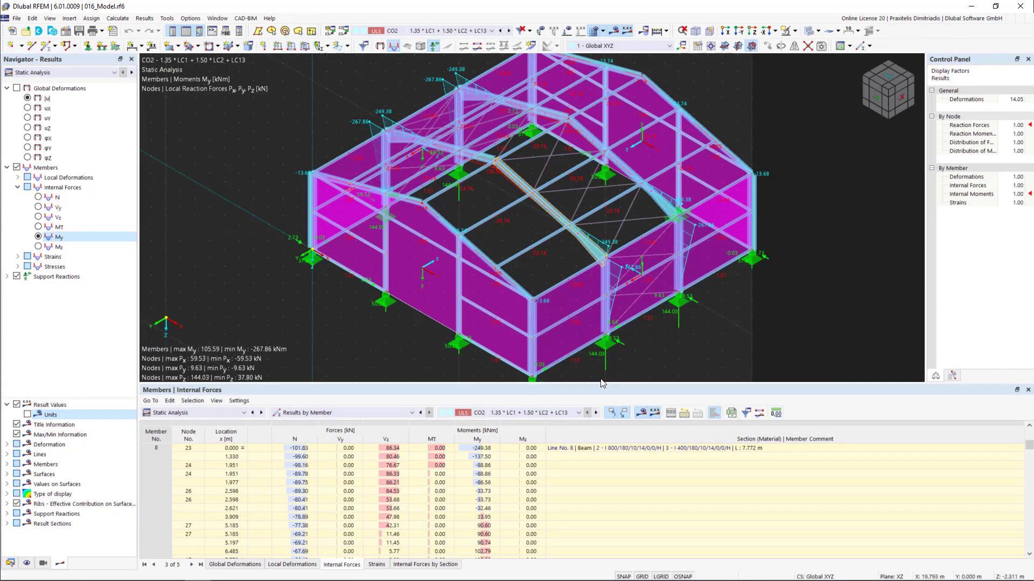
drag(599, 382, 602, 462)
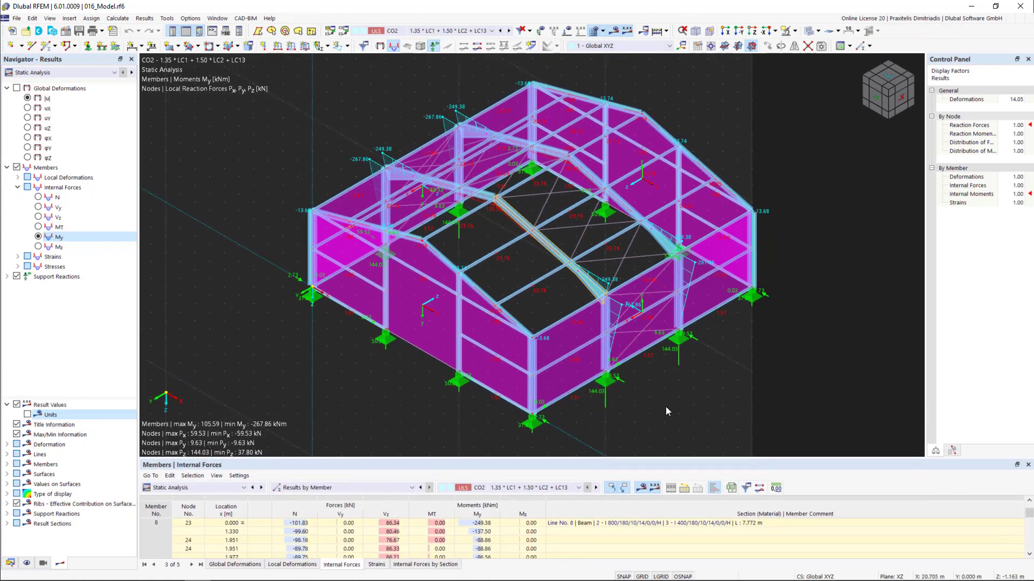